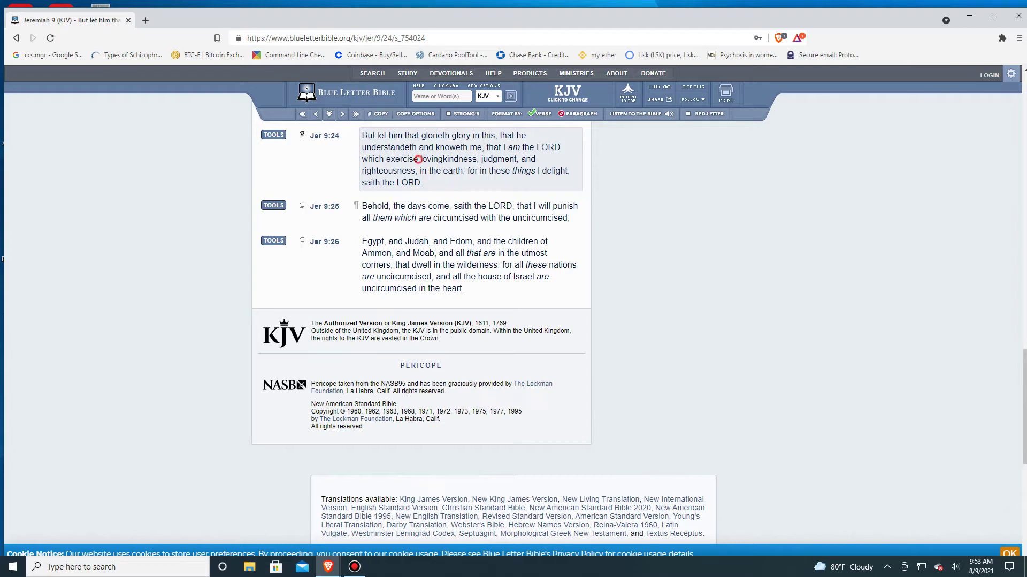
Step: Mark the word 'lovingkindness' in verse 24 of the KJV Jeremiah 9 passage
left_click_drag(420, 159, 478, 160)
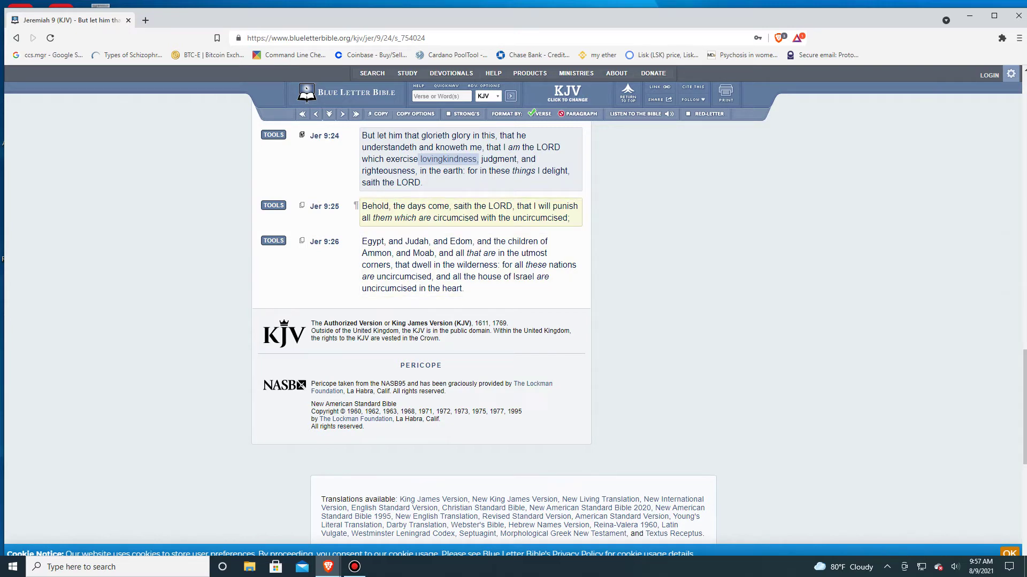
Step: Mark 'circumcised' in 9:25, then 'Edom', 'Ammon', 'Moab' and the house-of-Israel clause in 9:26
left_click_drag(433, 217, 478, 218)
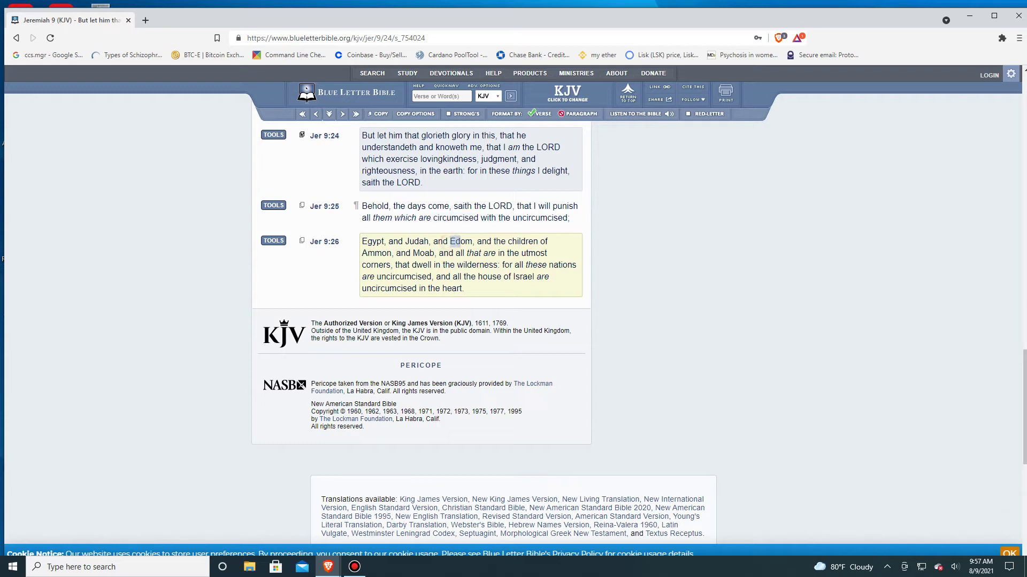
left_click_drag(451, 241, 473, 241)
left_click_drag(362, 254, 392, 253)
left_click_drag(412, 254, 435, 254)
left_click(437, 276)
left_click_drag(437, 276, 464, 289)
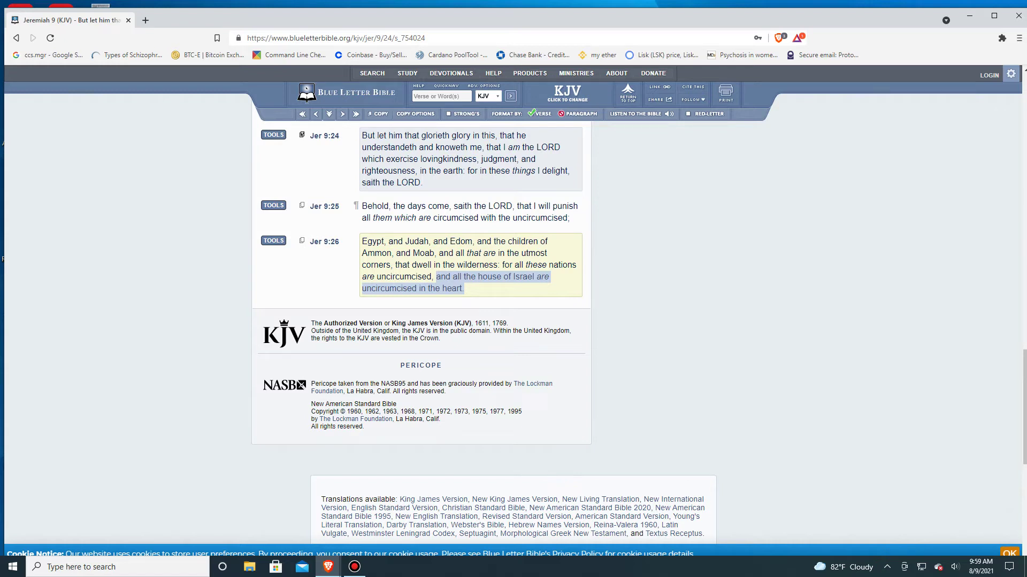
mouse_move(327, 568)
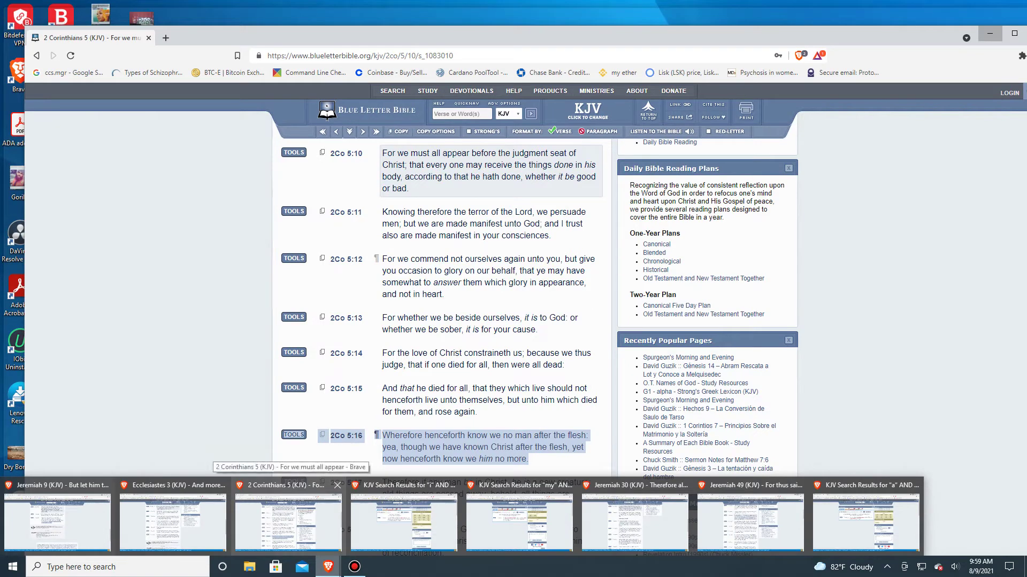
Step: Bring the browser window with the 'my sword shall be bathed' KJV results to the front
left_click(317, 533)
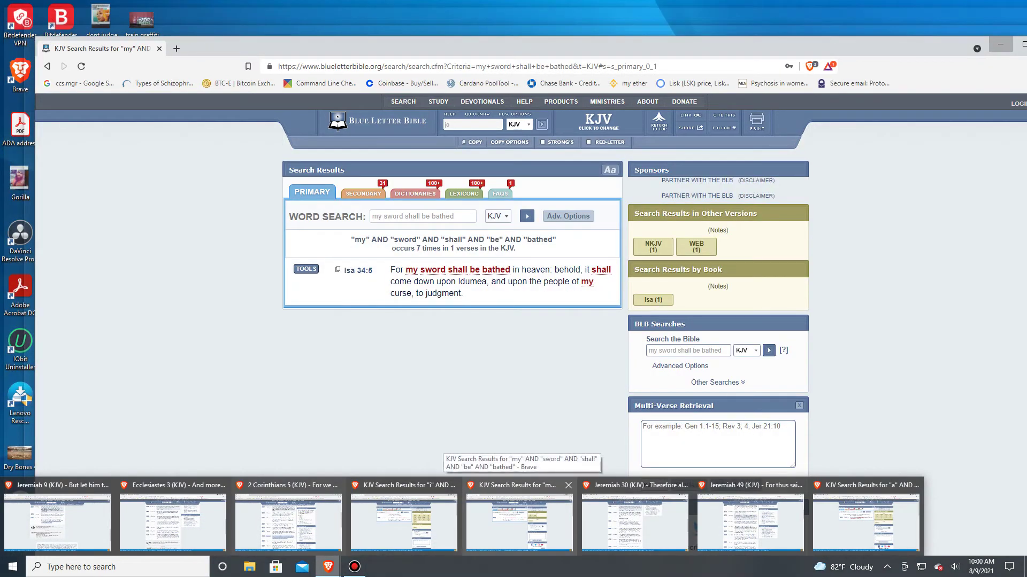
Step: Bring the Isaiah 34:5 results window forward and mark the name 'Idumea'
left_click(478, 514)
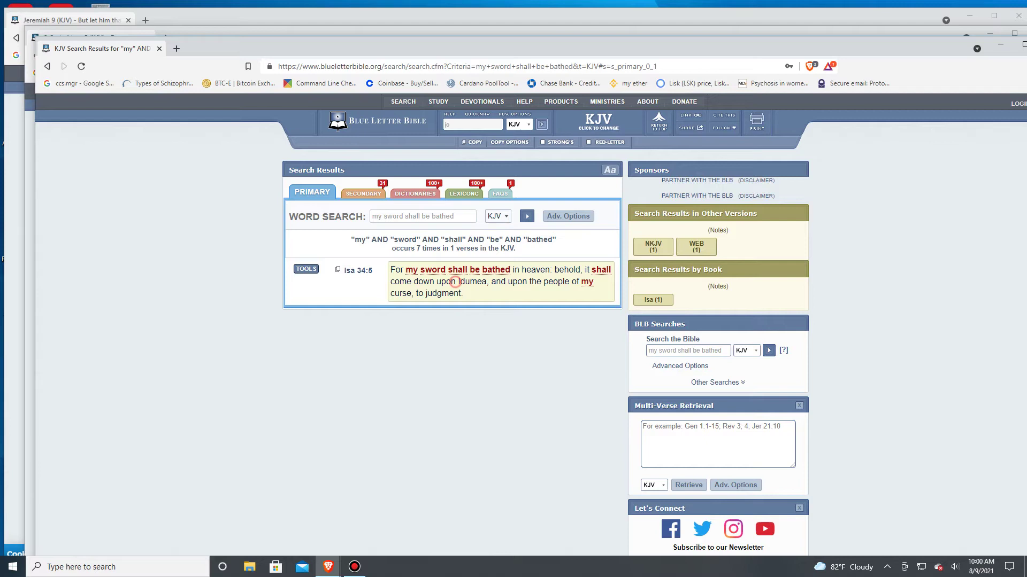
left_click_drag(458, 282, 487, 283)
Step: Mark 'people' and 'Idumea', then 'my sword' in the Isaiah 34:5 verse
left_click_drag(544, 281, 569, 282)
left_click_drag(458, 281, 487, 282)
left_click_drag(406, 270, 447, 270)
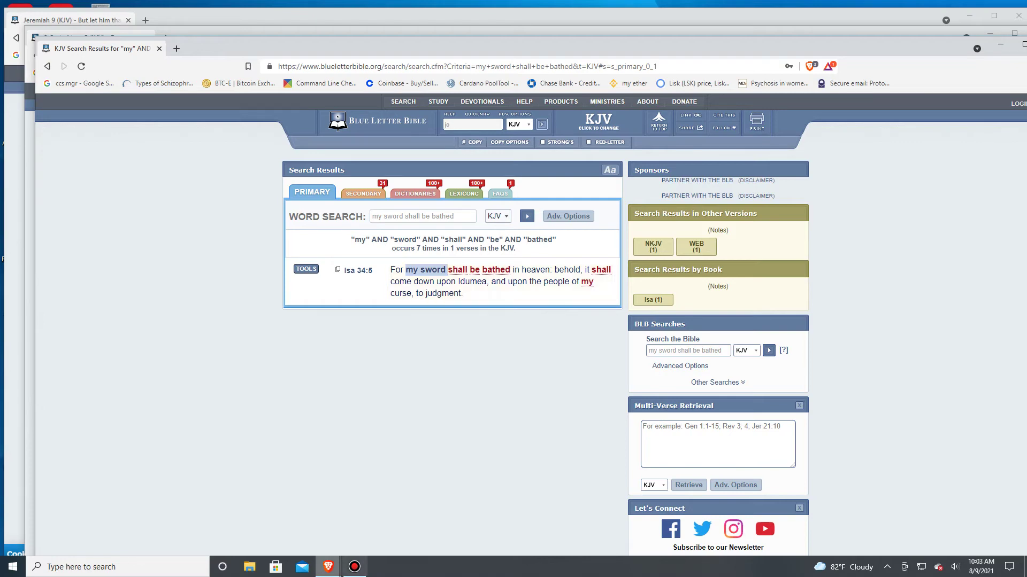
mouse_move(328, 566)
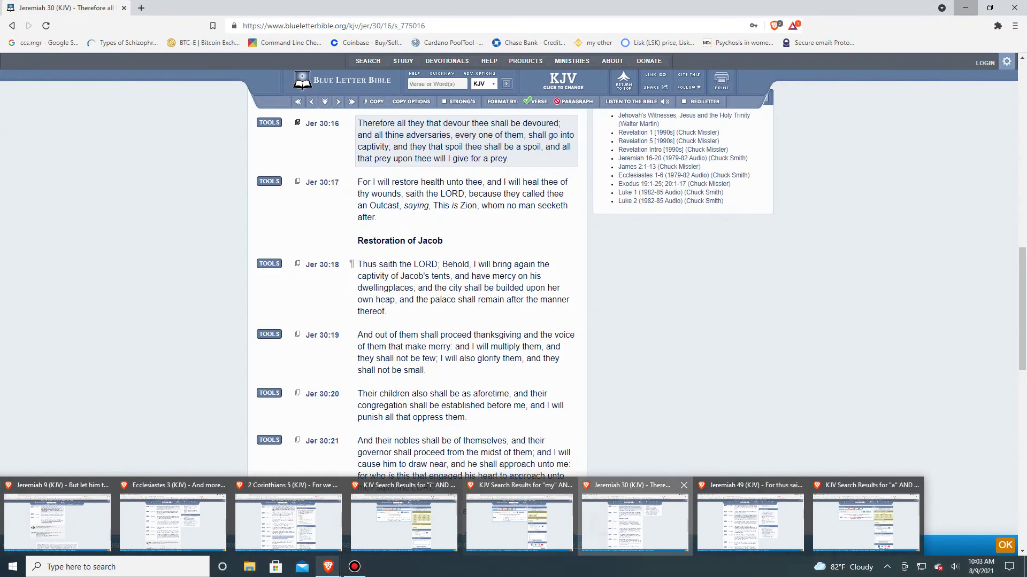
Step: Switch from the Jeremiah 30 window back to the 'a false balance is an abomination' results
left_click(634, 522)
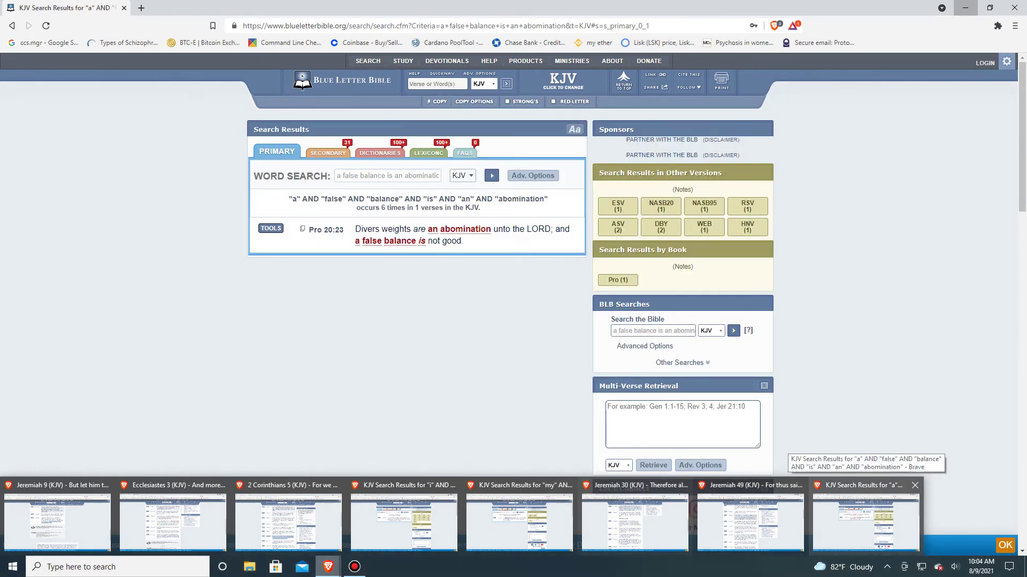
Step: Bring the Proverbs 20:23 results forward and mark 'a false balance is not good'
left_click(866, 522)
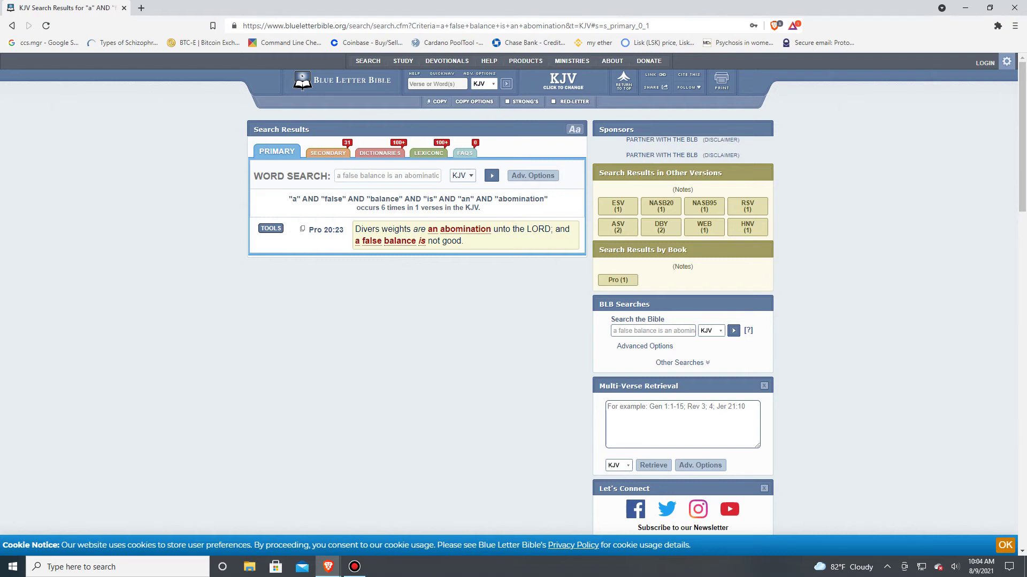
left_click_drag(462, 241, 355, 241)
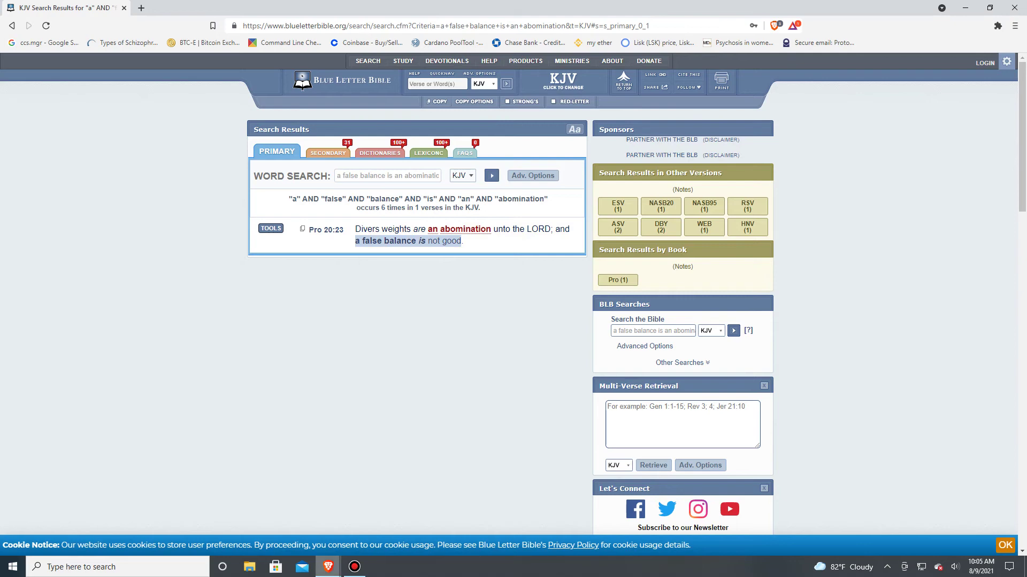
mouse_move(328, 567)
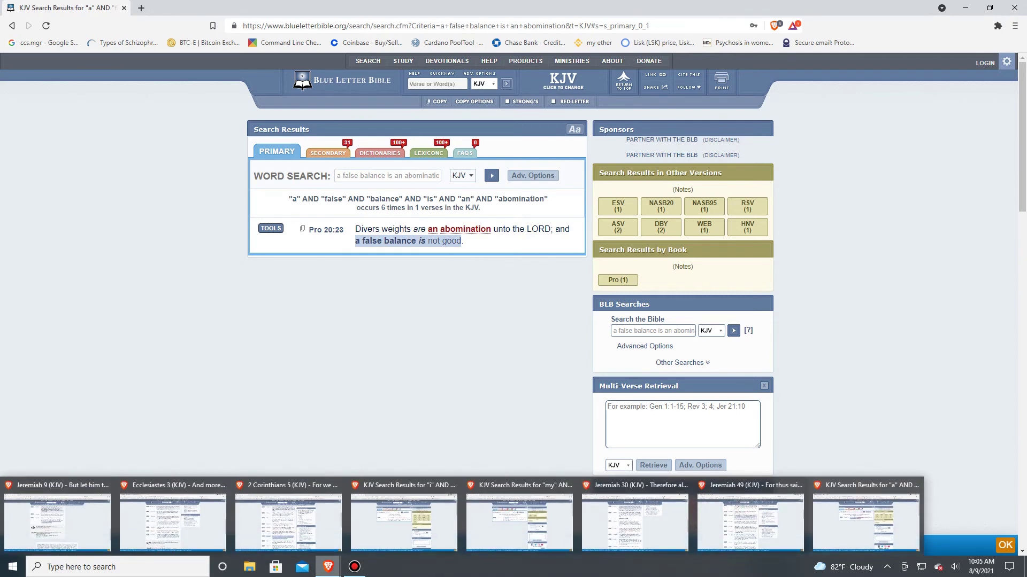
Step: Return to the KJV Jeremiah 49 window and mark 'drink of it' in verse 12
left_click(750, 520)
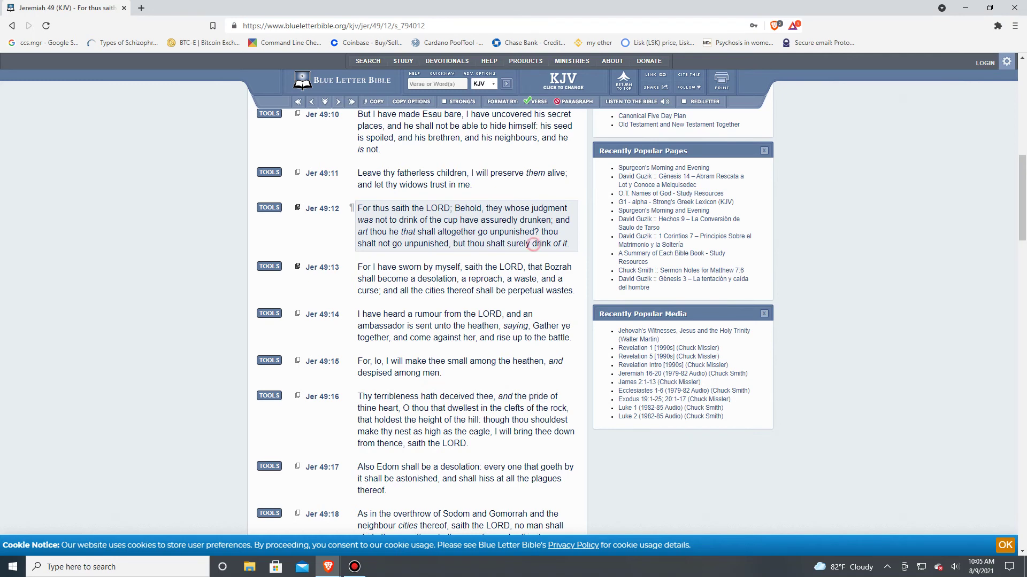
left_click_drag(532, 242, 569, 244)
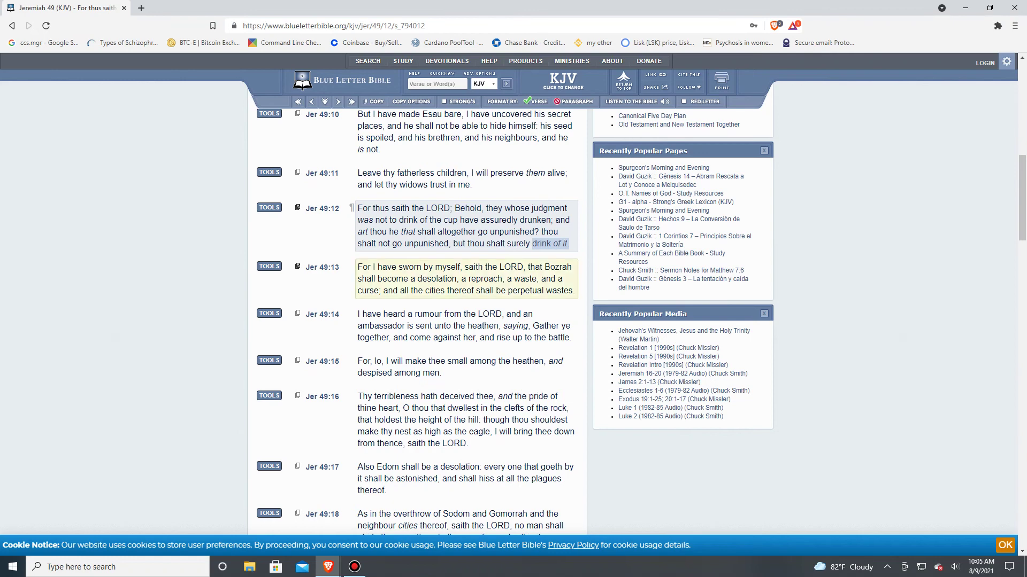
Step: Mark the word 'Bozrah' in Jeremiah 49:13
left_click_drag(545, 267, 572, 268)
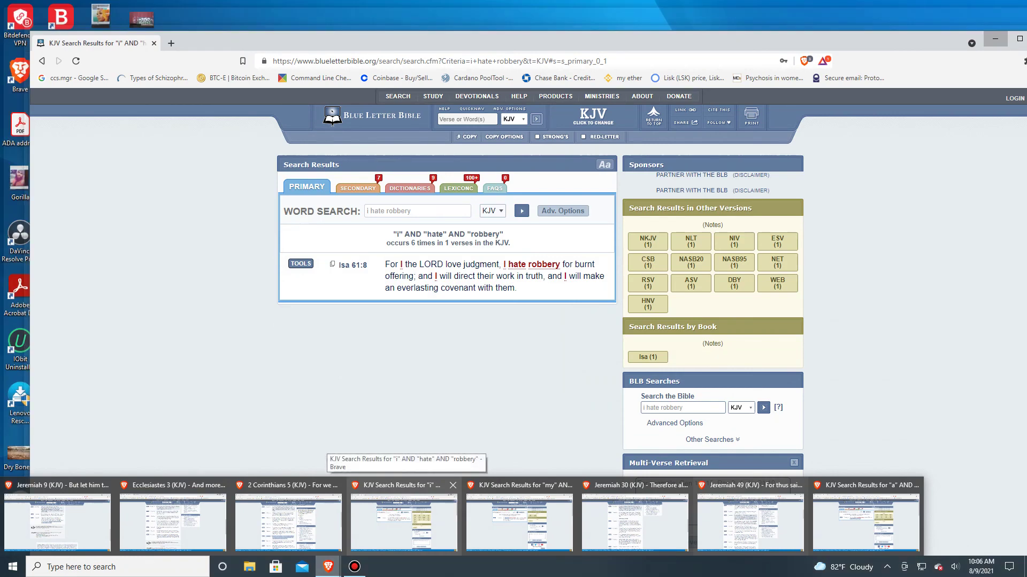
Step: Bring the 'I hate robbery' results forward; mark 'LORD love judgment' and 'I hate robbery' in Isaiah 61:8
left_click(404, 518)
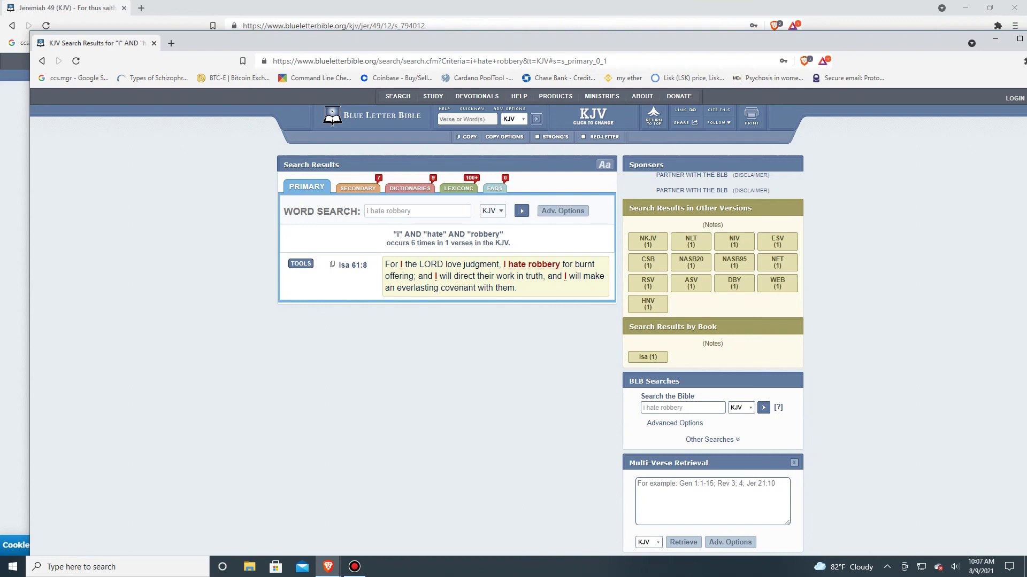
left_click_drag(419, 264, 500, 264)
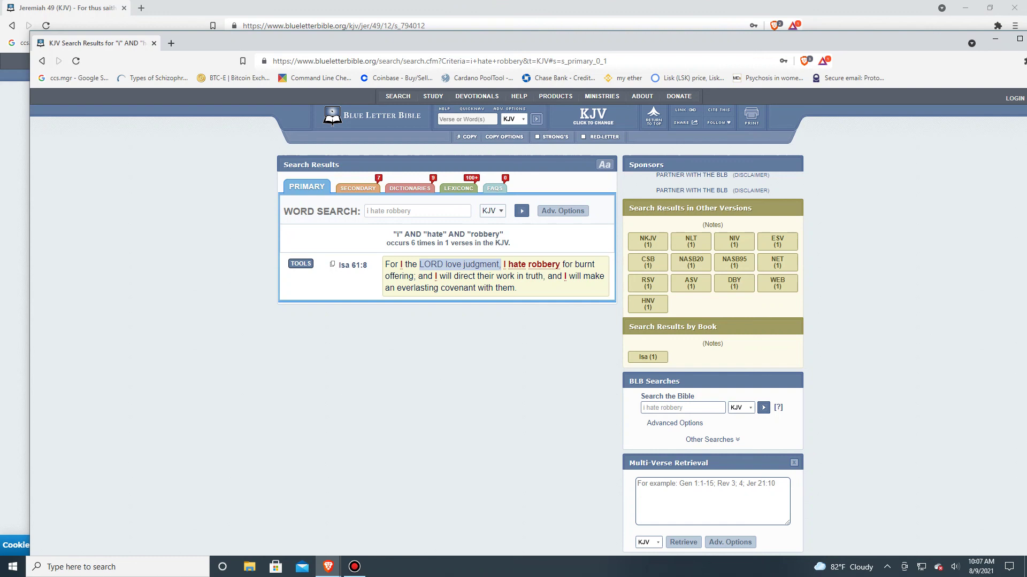
left_click_drag(503, 265, 560, 265)
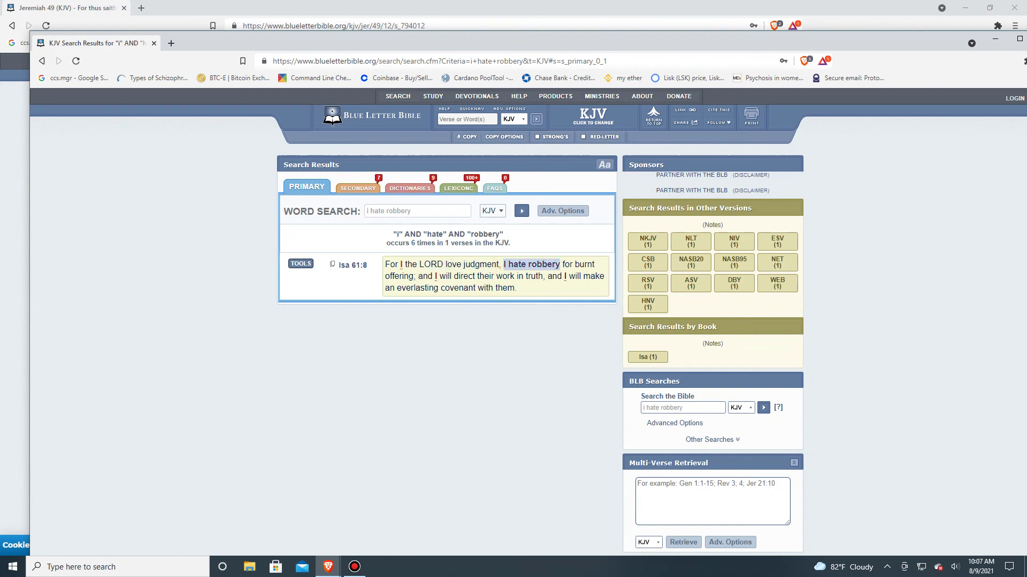